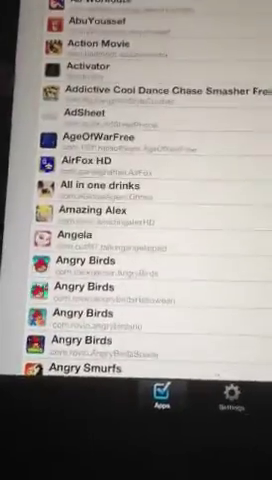
scroll(100, 250, down, 2)
scroll(100, 250, down, 3)
scroll(100, 250, down, 3)
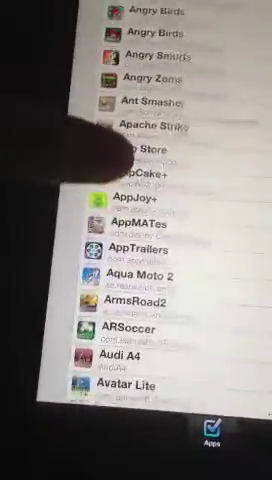
scroll(100, 250, down, 2)
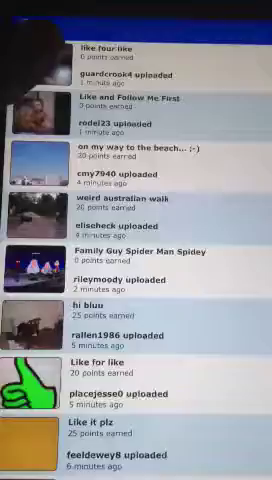
Open the 'like four like' video's page from the uploads list.
click(40, 90)
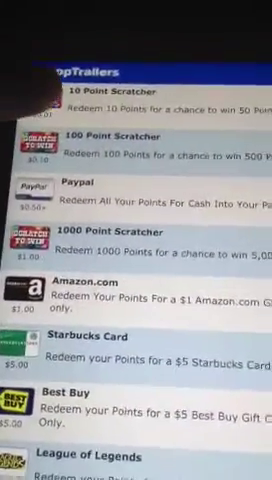
Choose the 10 Point Scratcher reward and start redeeming 10 points for it.
click(60, 118)
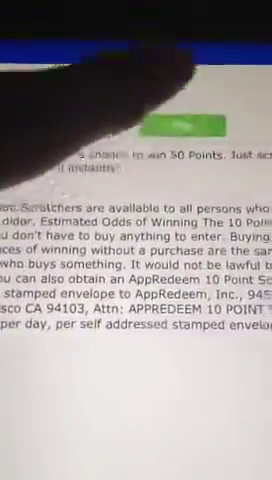
click(238, 127)
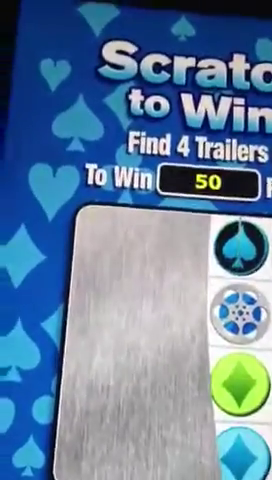
Scratch the silver layer of the 10 Point Scratcher card to reveal its symbols.
drag(230, 300, 120, 380)
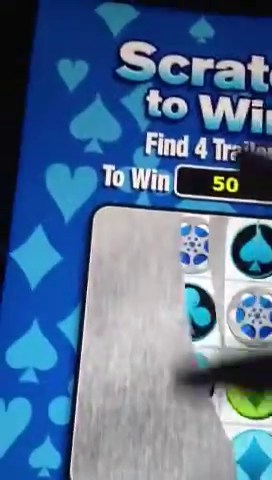